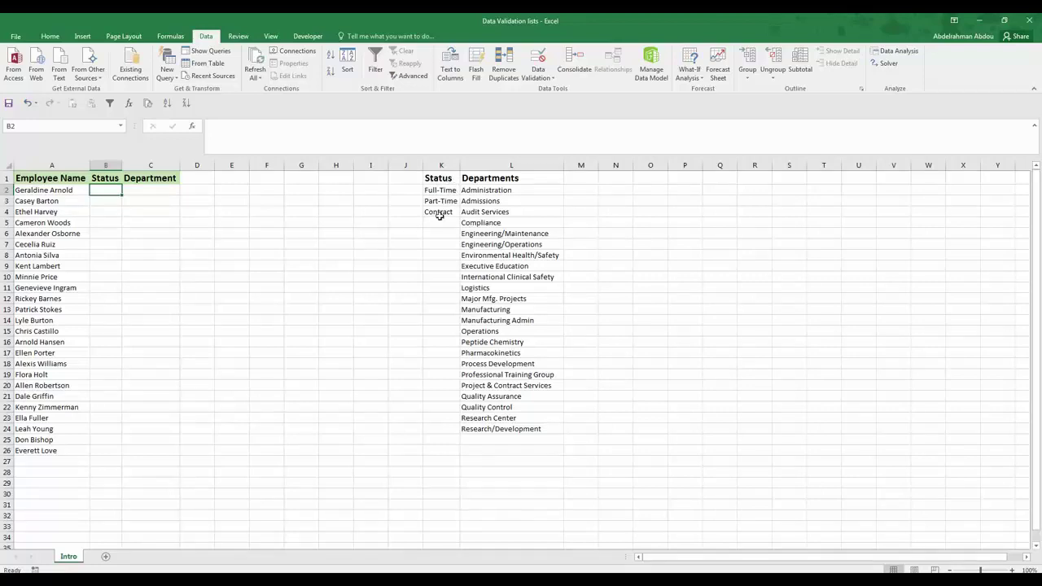
# - Apply list data validation to the whole Status column B, using =$K$2:$K$4 as the source
pyautogui.moveTo(439, 190); pyautogui.dragTo(440, 212)
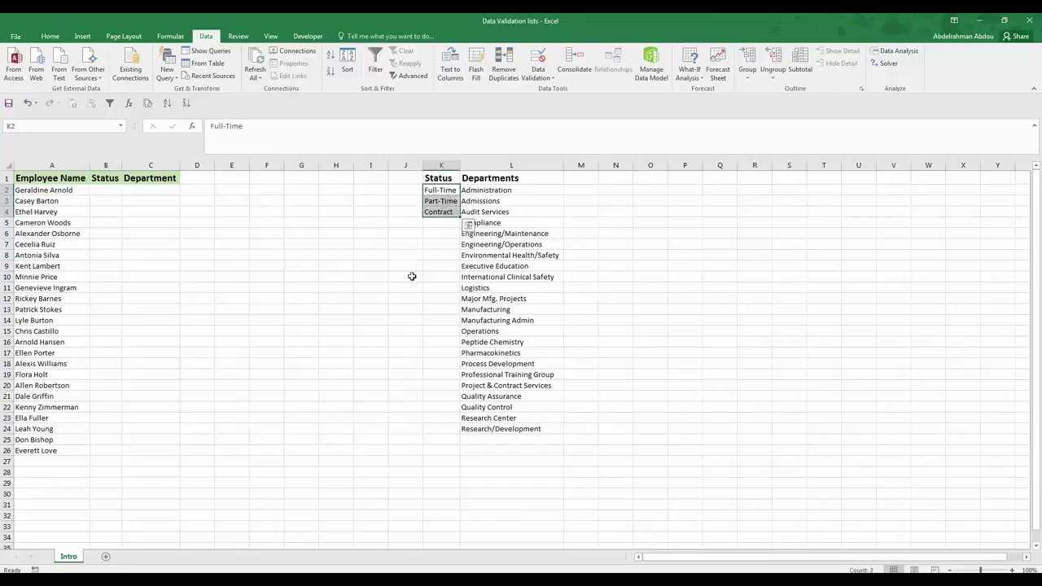
pyautogui.click(414, 244)
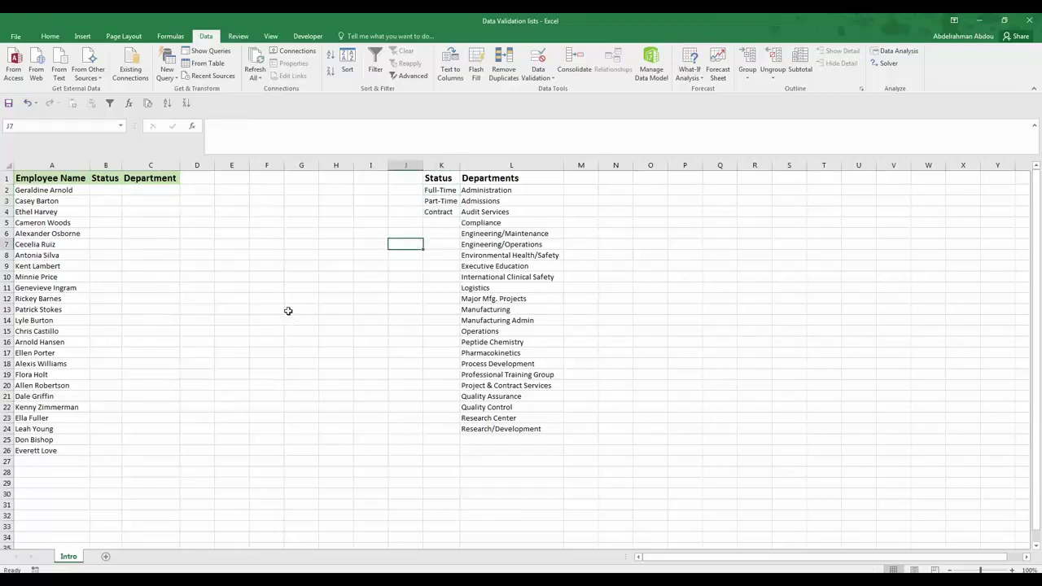
pyautogui.click(109, 165)
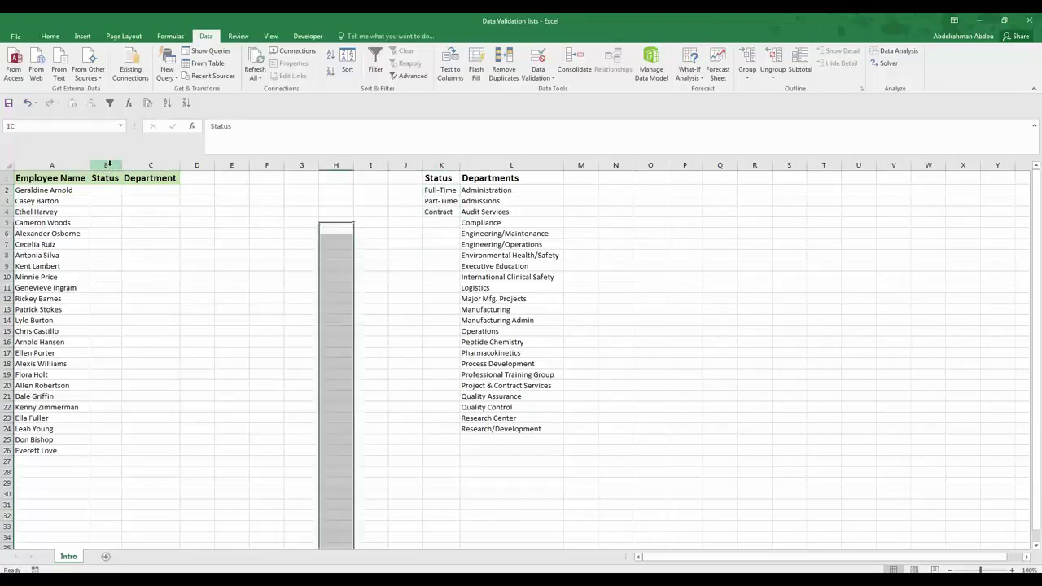
pyautogui.click(539, 59)
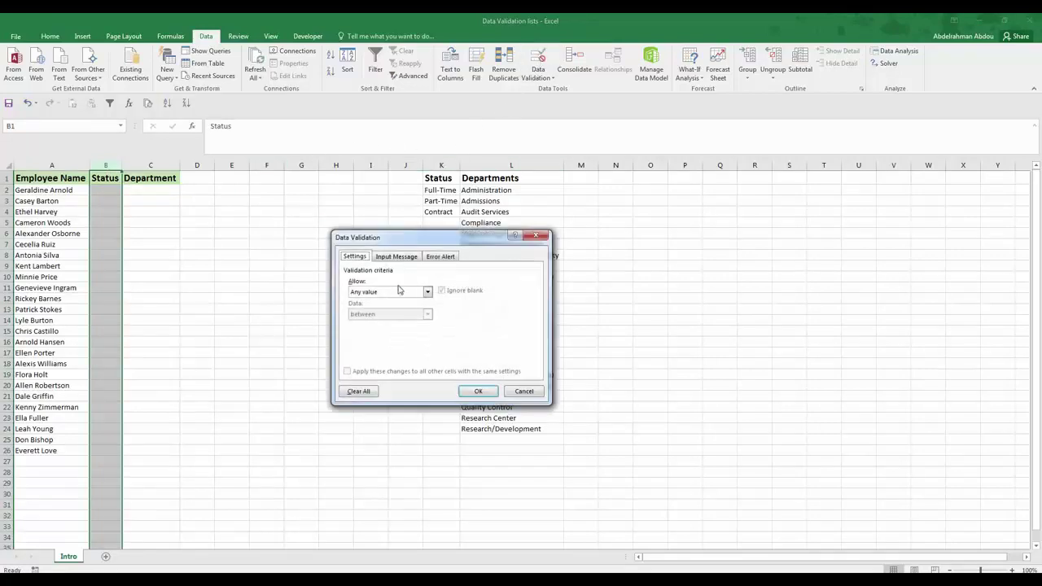
pyautogui.click(377, 293)
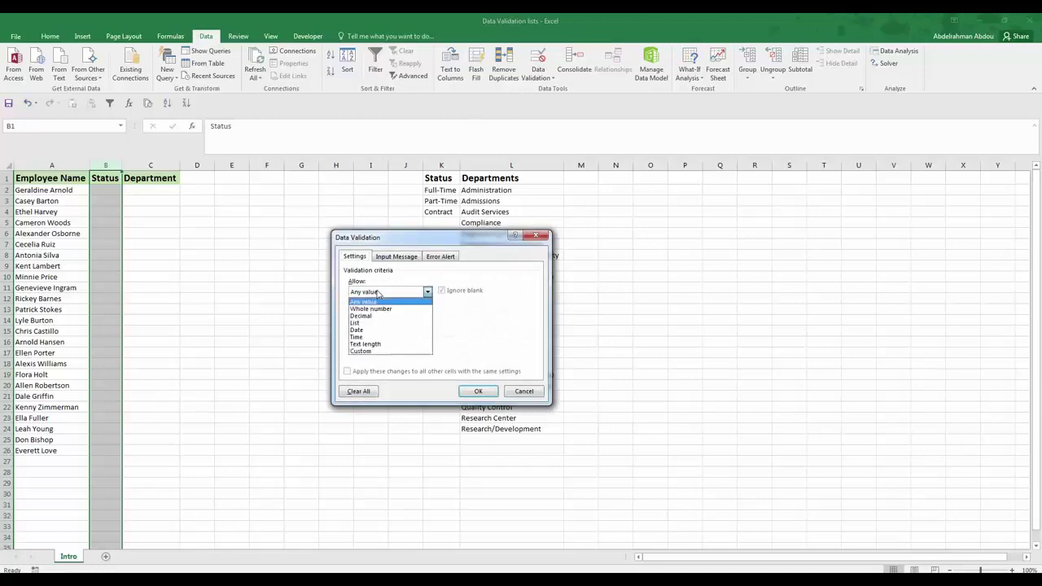
pyautogui.click(380, 323)
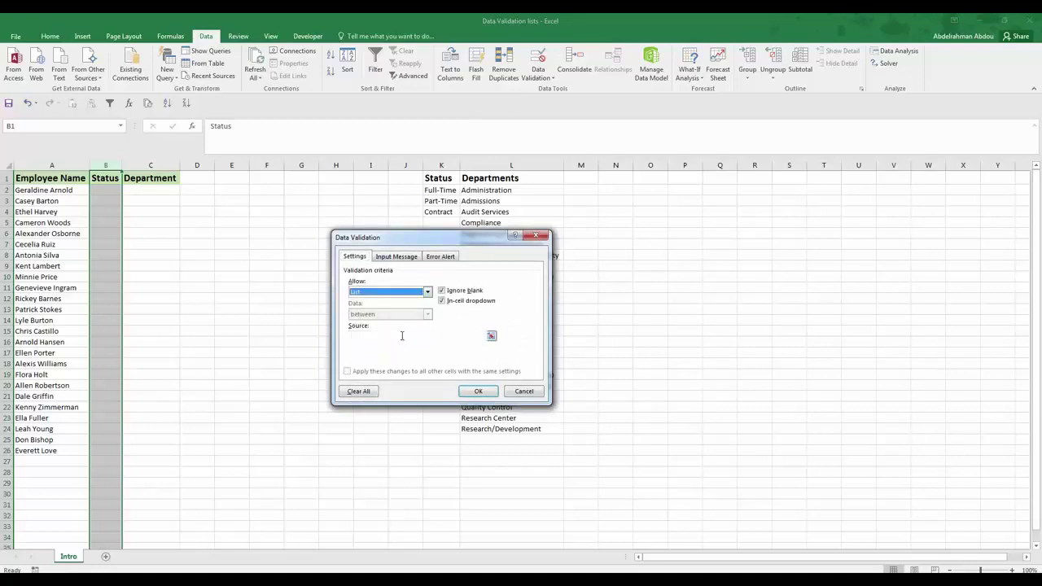
pyautogui.click(401, 336)
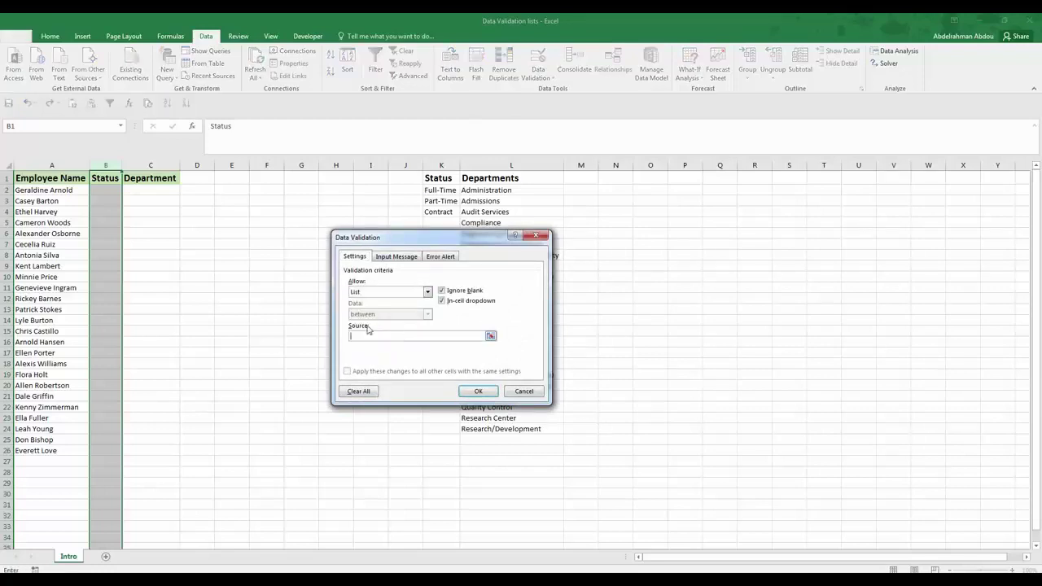
pyautogui.click(491, 336)
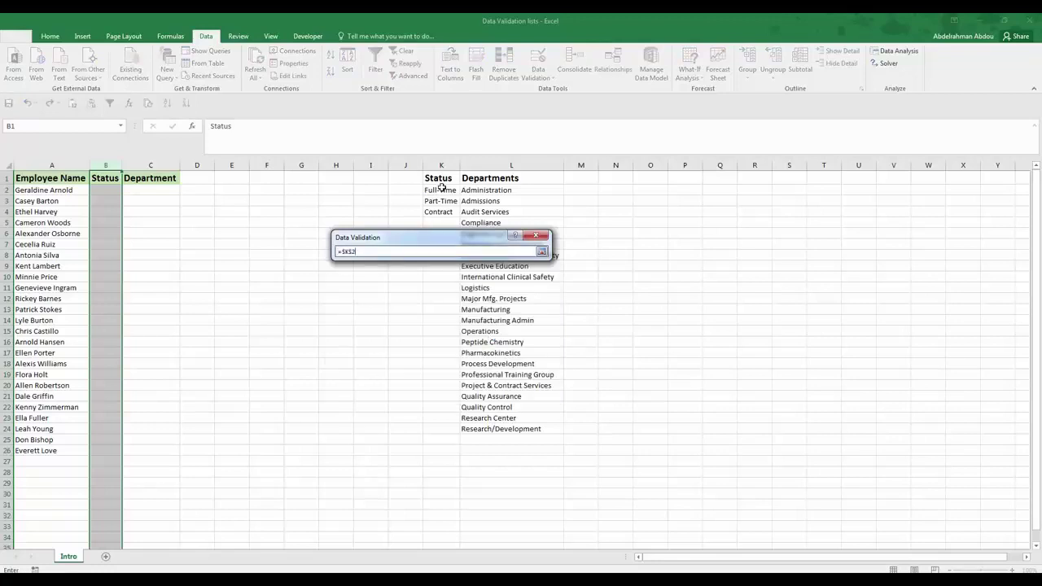
pyautogui.moveTo(442, 188); pyautogui.dragTo(442, 214)
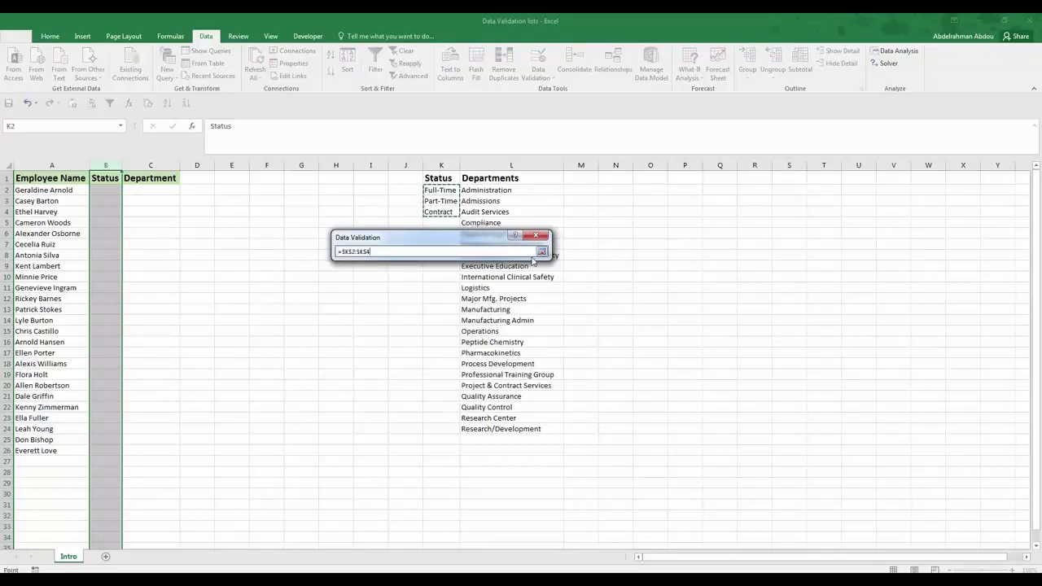
pyautogui.click(542, 252)
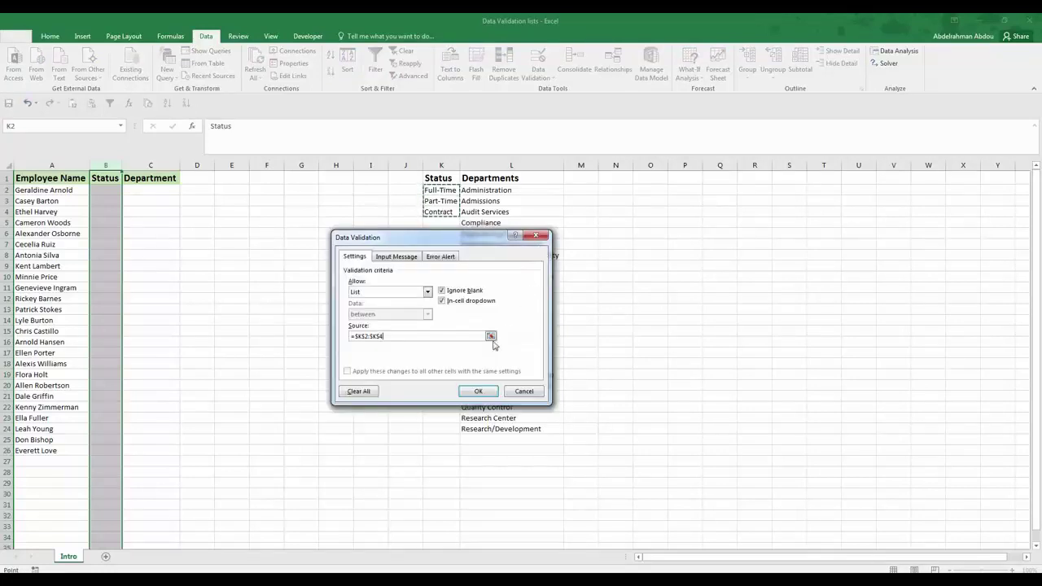
pyautogui.click(477, 392)
# - Clear all data validation from the Status header cell B1
pyautogui.click(118, 198)
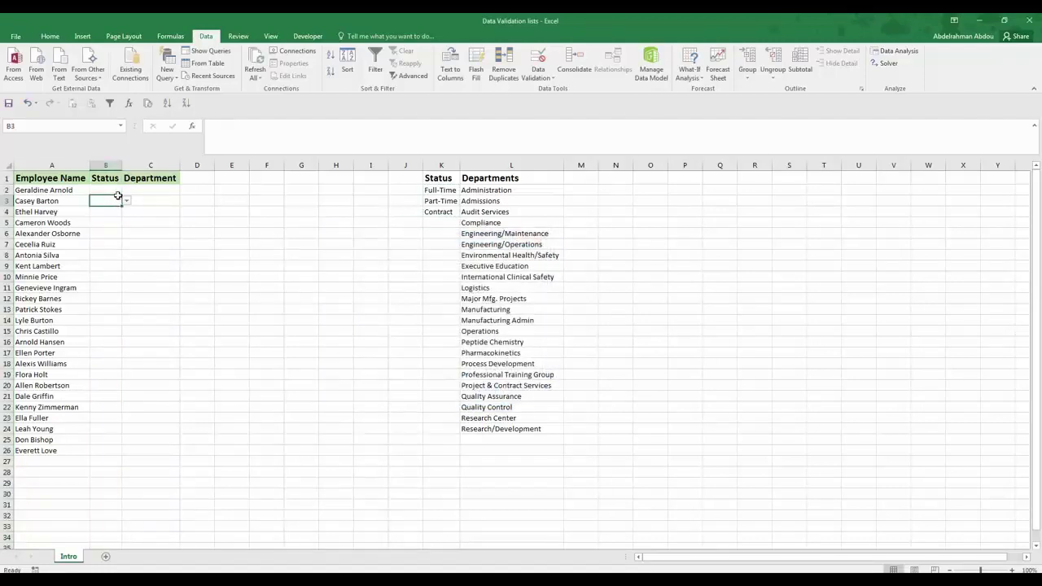
pyautogui.click(113, 178)
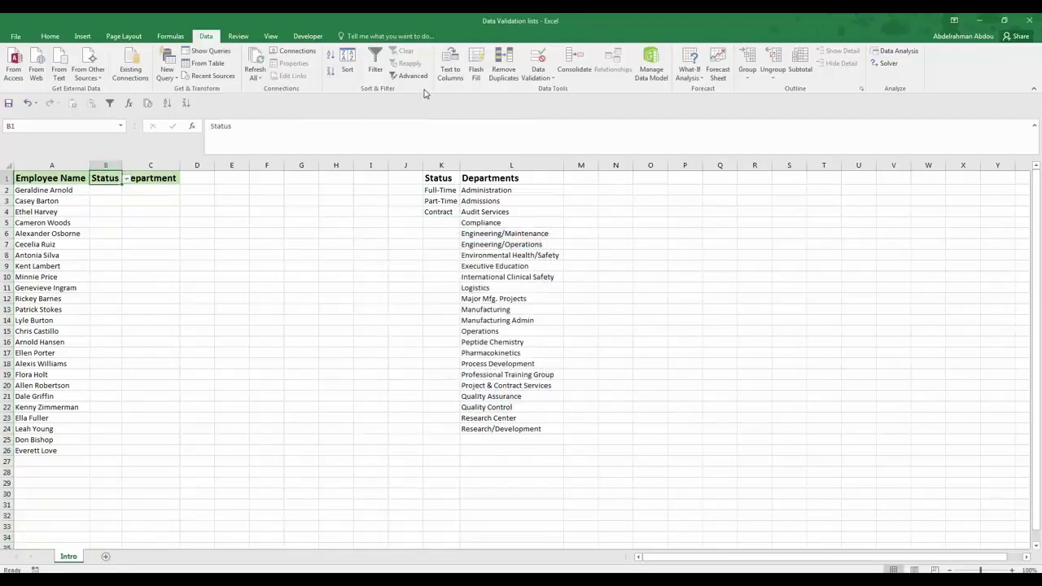
pyautogui.click(541, 55)
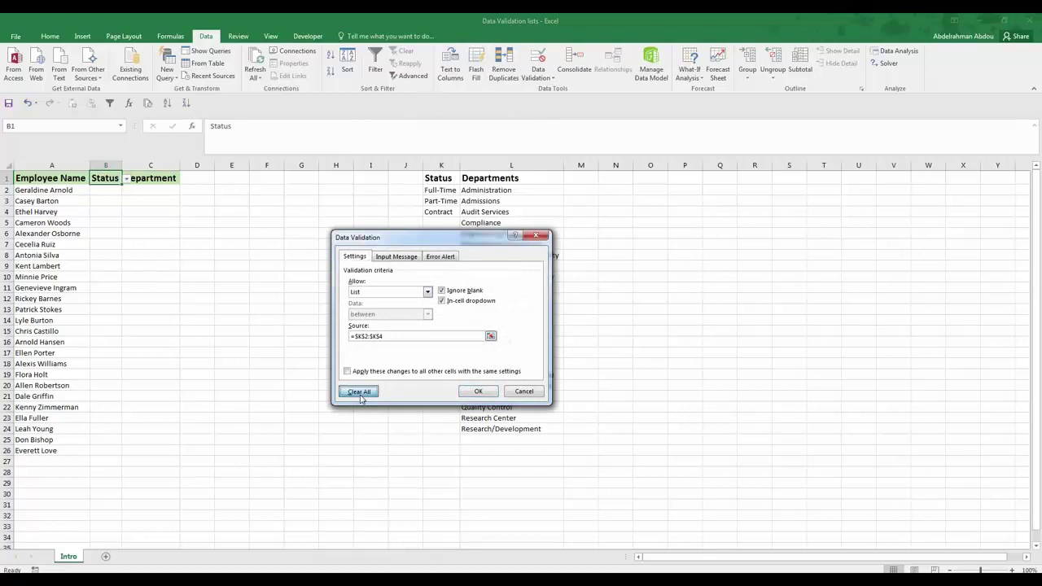
pyautogui.click(359, 392)
pyautogui.click(478, 392)
# - Set the status in B2 and B3 to Full-Time, widening column B slightly to fit the text
pyautogui.click(105, 190)
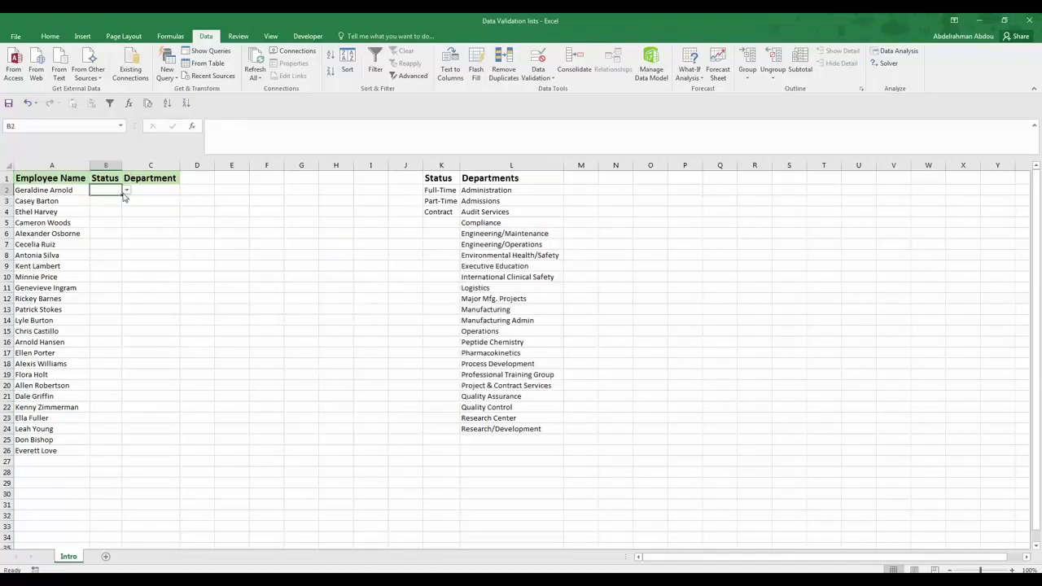
pyautogui.click(126, 190)
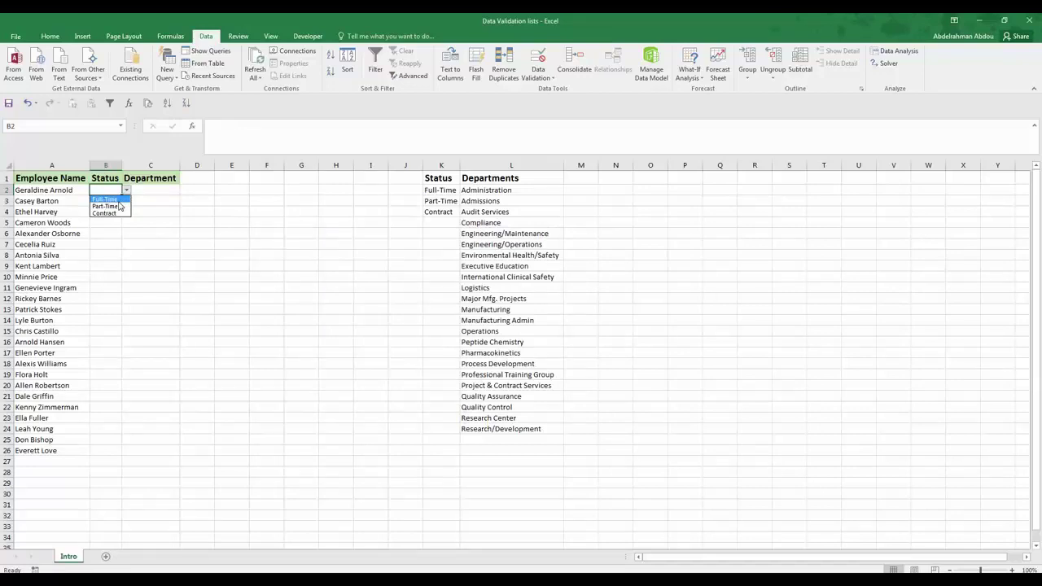
pyautogui.click(114, 200)
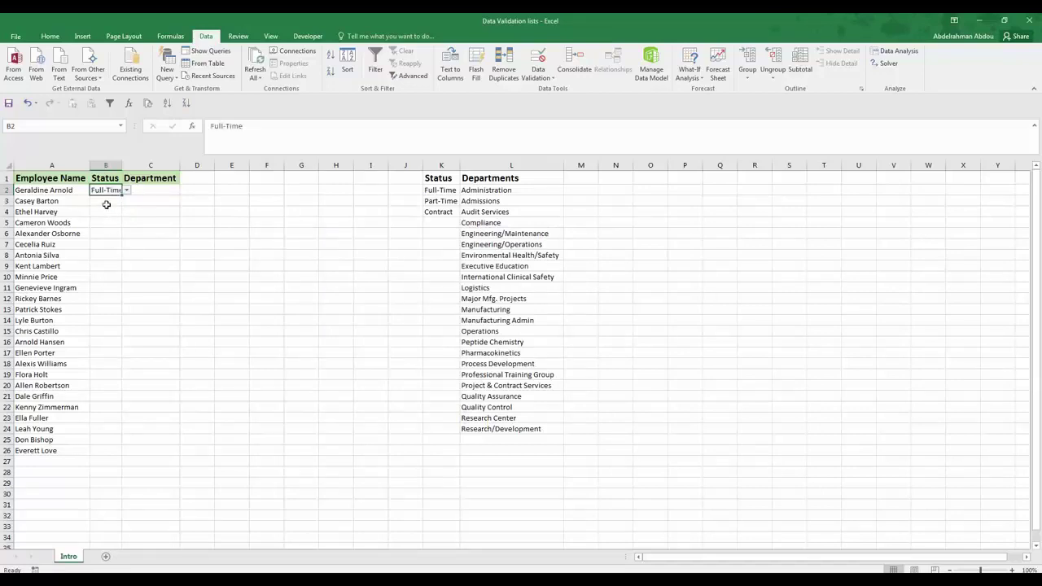
pyautogui.click(106, 202)
pyautogui.moveTo(125, 165); pyautogui.dragTo(128, 166)
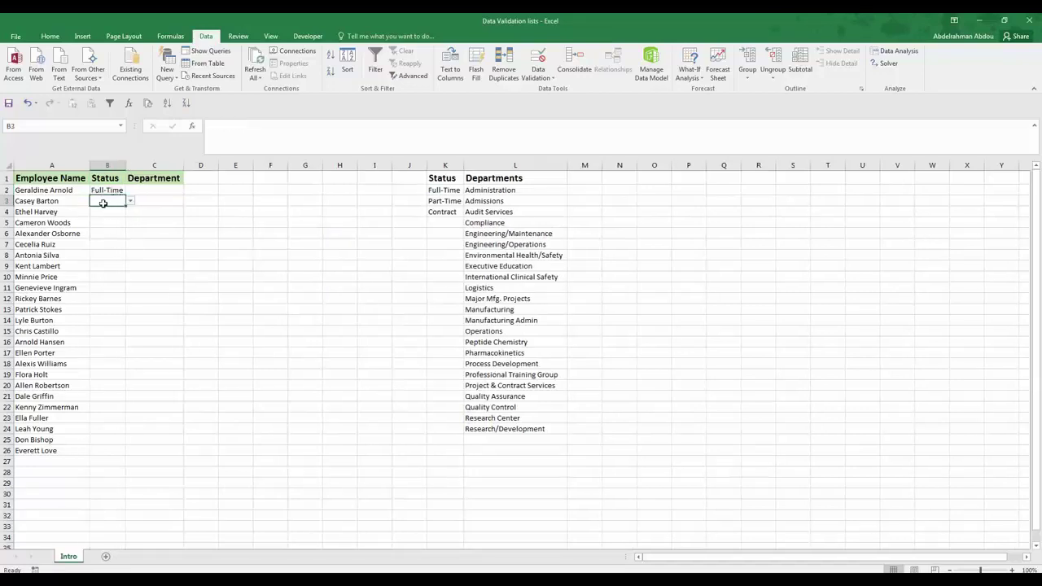
pyautogui.write('Full-Time')
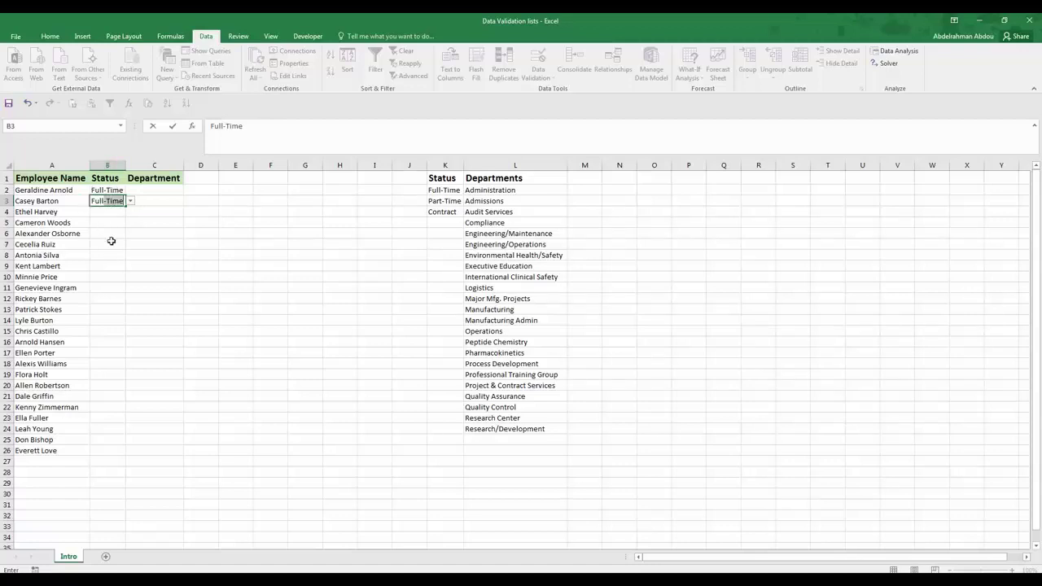
pyautogui.press('Return')
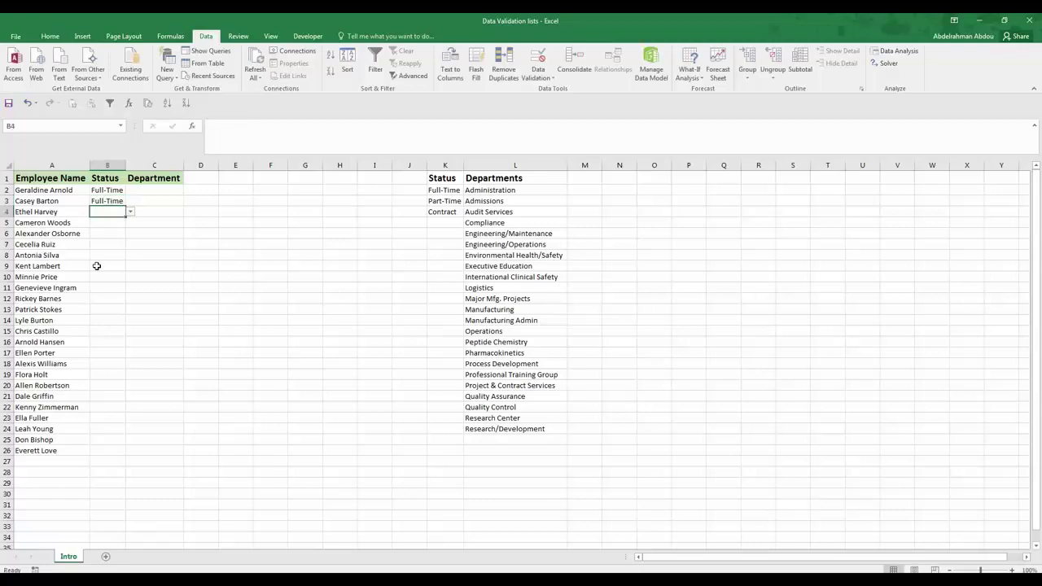
pyautogui.write('Part')
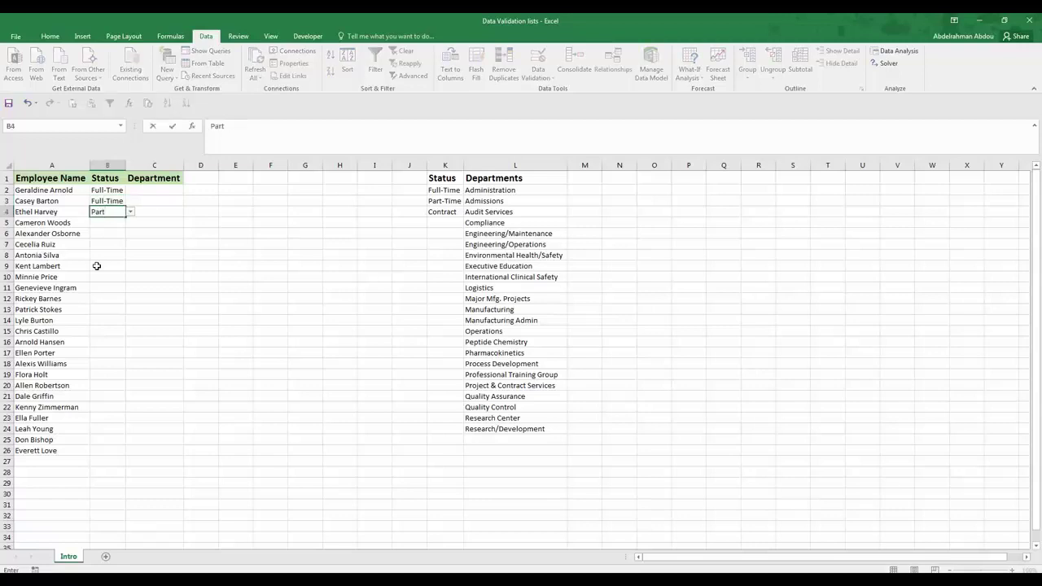
pyautogui.press('BackSpace')
pyautogui.press('BackSpace')
pyautogui.press('Escape')
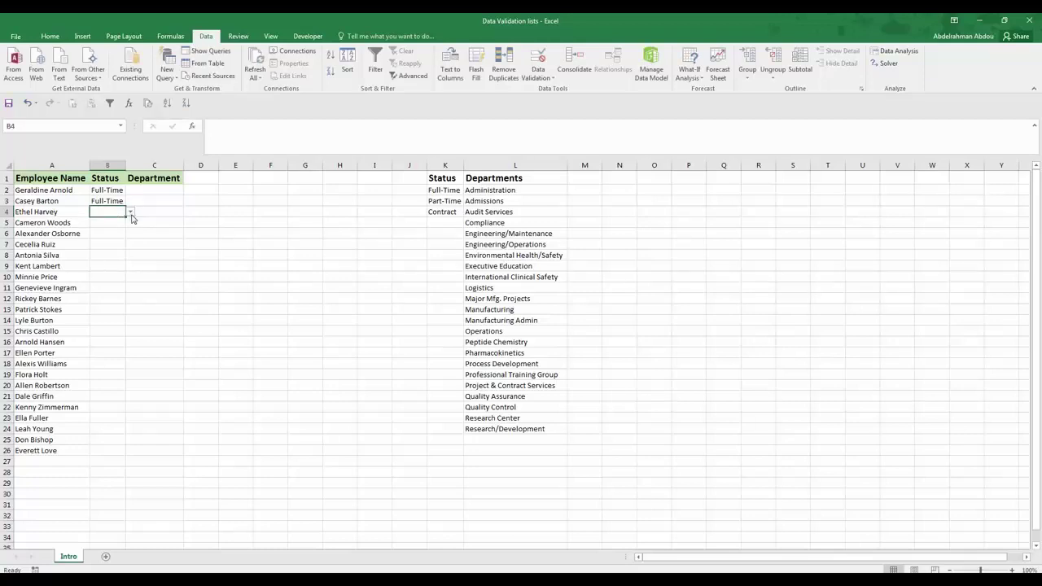
# - Choose Part-Time for B4 and Contract for B5 from the cells' validation lists
pyautogui.click(131, 214)
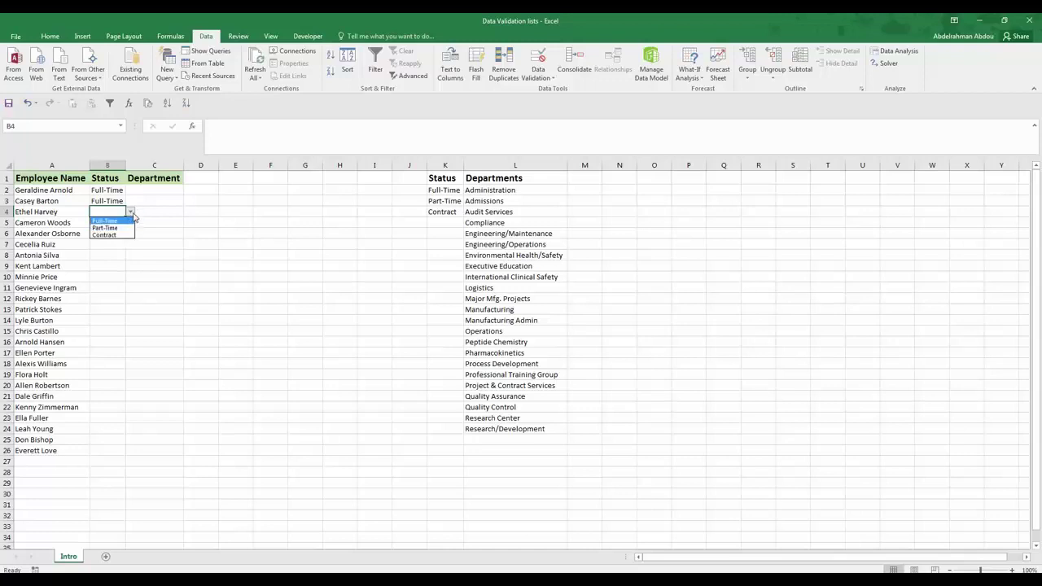
pyautogui.click(116, 228)
pyautogui.click(117, 226)
pyautogui.hotkey('alt', 'Down')
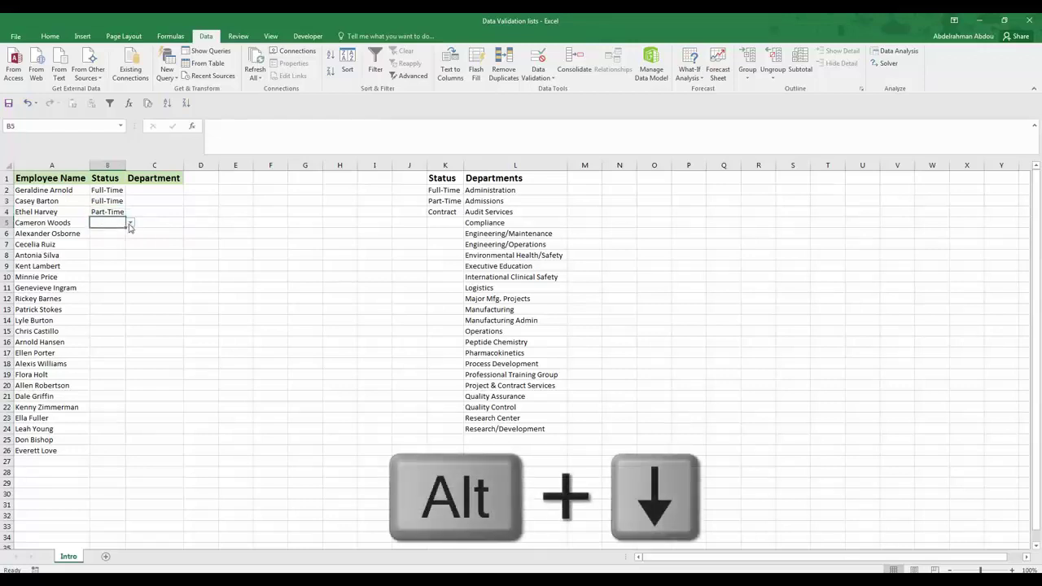
pyautogui.hotkey('alt', 'Down')
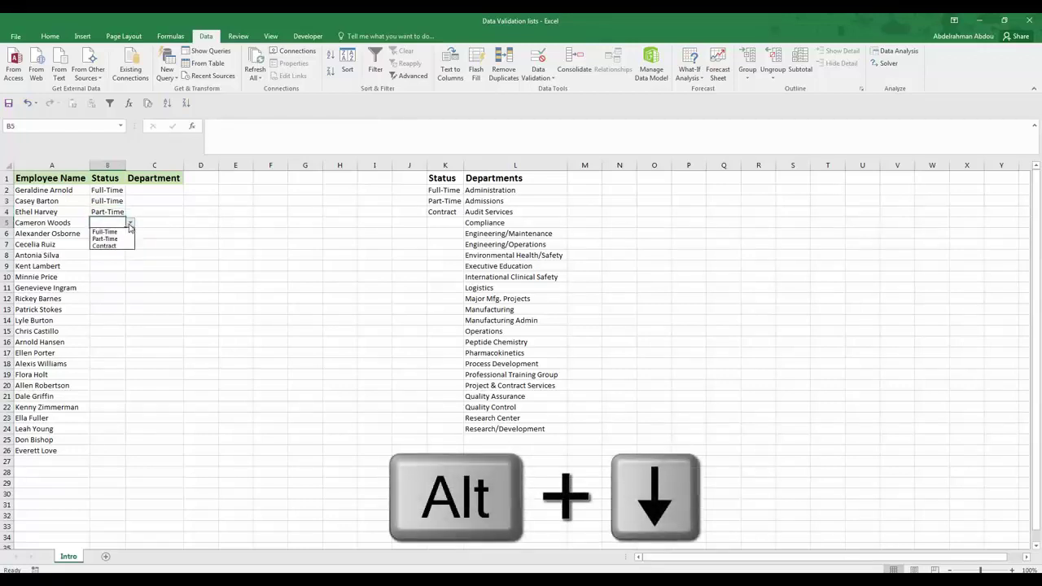
pyautogui.press('Down')
pyautogui.press('Down')
pyautogui.press('Down')
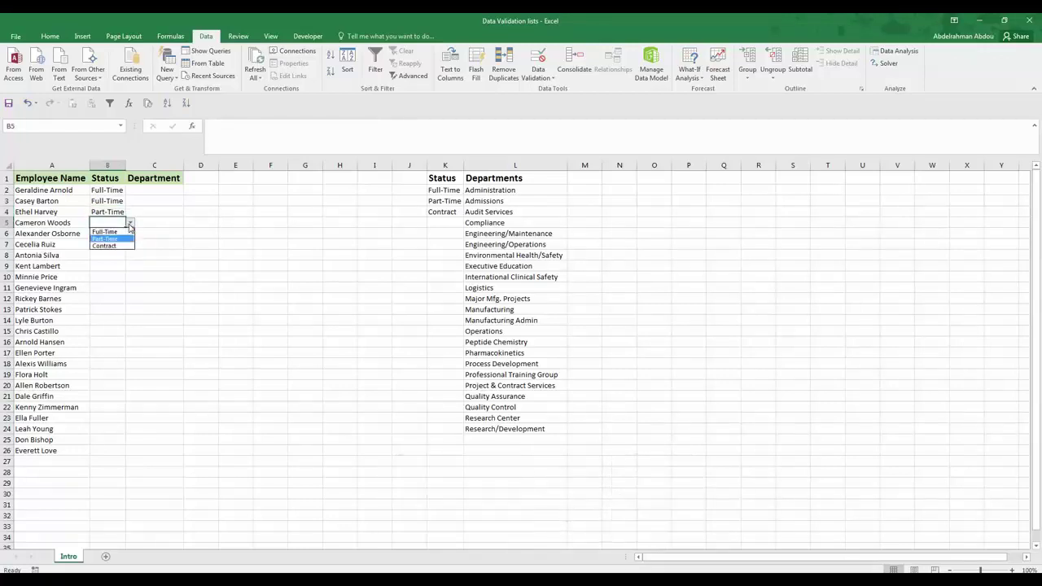
pyautogui.press('Return')
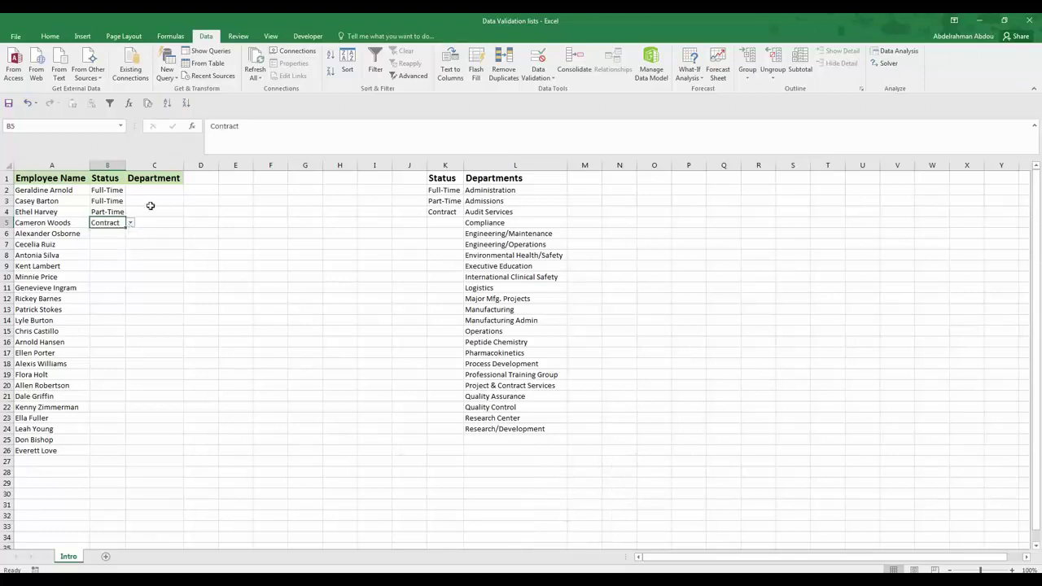
# - Apply list data validation to the whole Department column C, using =$L$2:$L$24 as the source
pyautogui.click(153, 191)
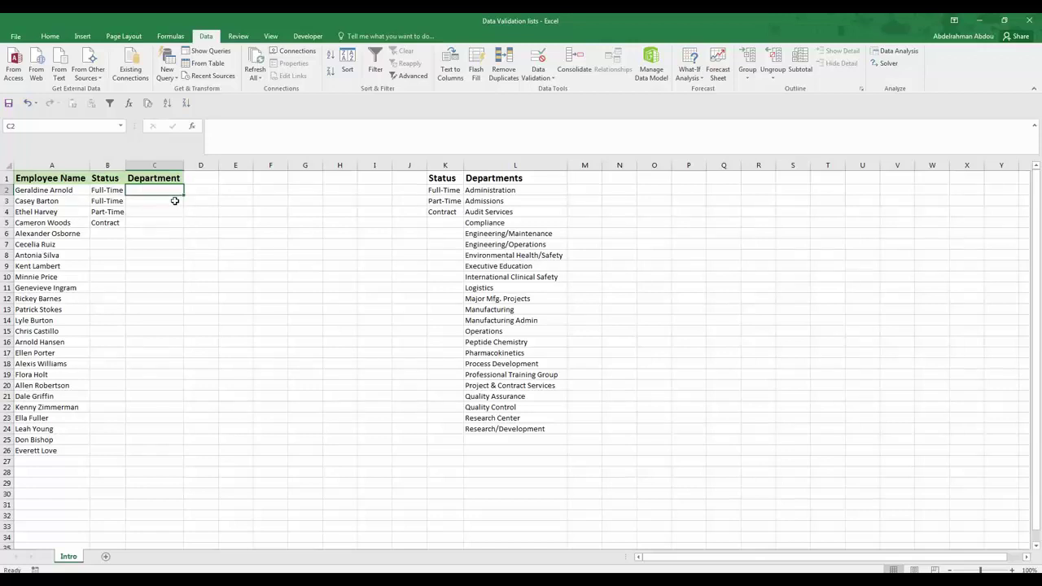
pyautogui.click(167, 165)
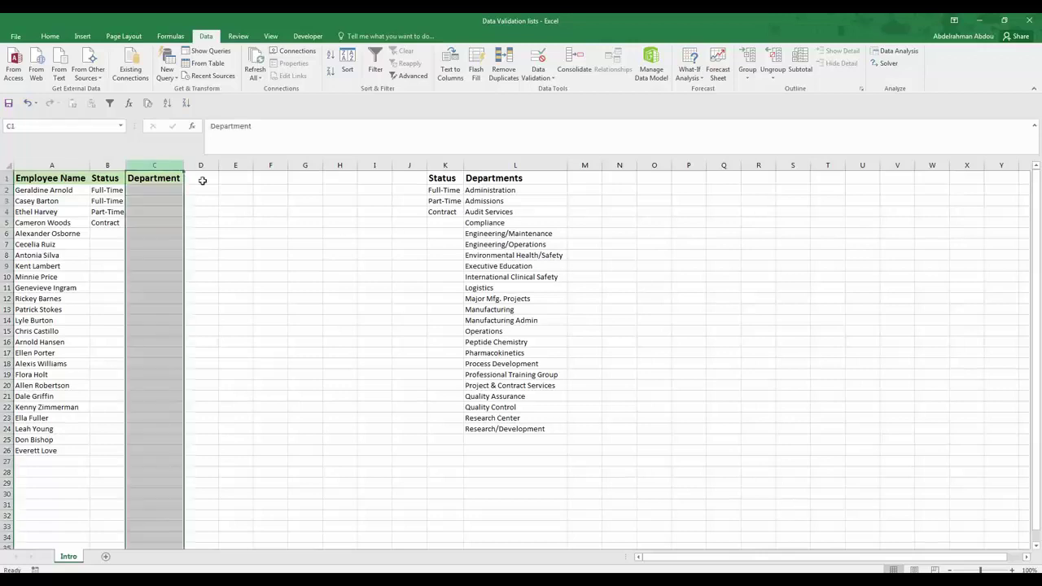
pyautogui.click(537, 58)
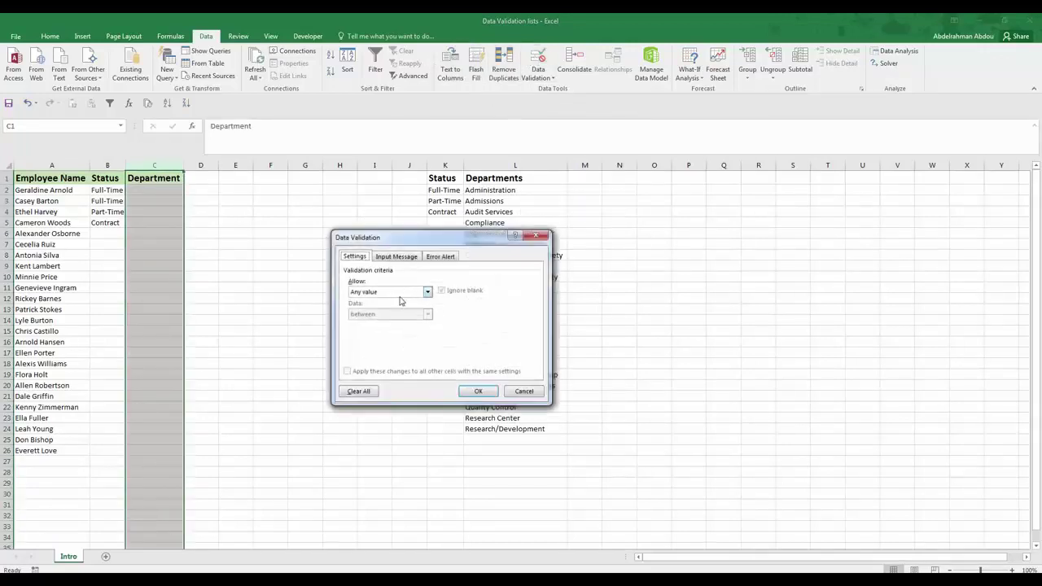
pyautogui.click(400, 292)
pyautogui.click(387, 321)
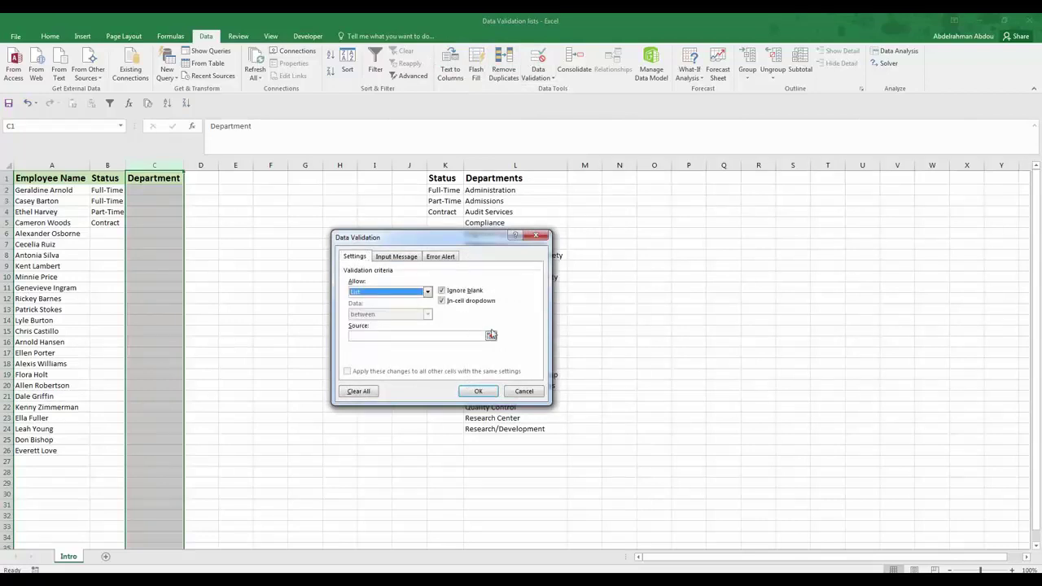
pyautogui.click(491, 335)
pyautogui.moveTo(503, 193); pyautogui.dragTo(492, 430)
pyautogui.click(542, 252)
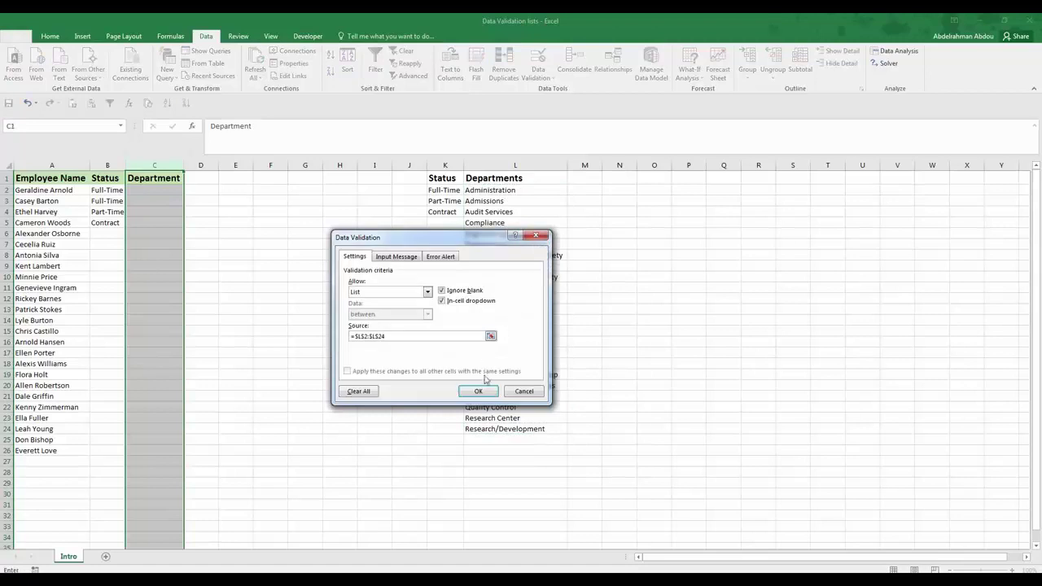
pyautogui.click(478, 390)
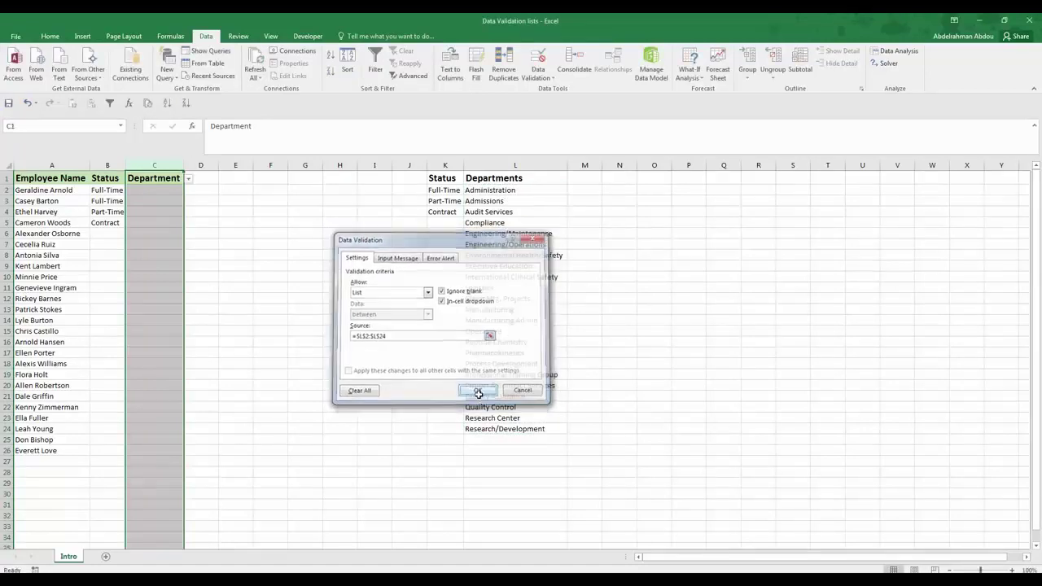
# - Clear all data validation from the Department header cell C1 and move to C2
pyautogui.click(169, 184)
pyautogui.click(538, 58)
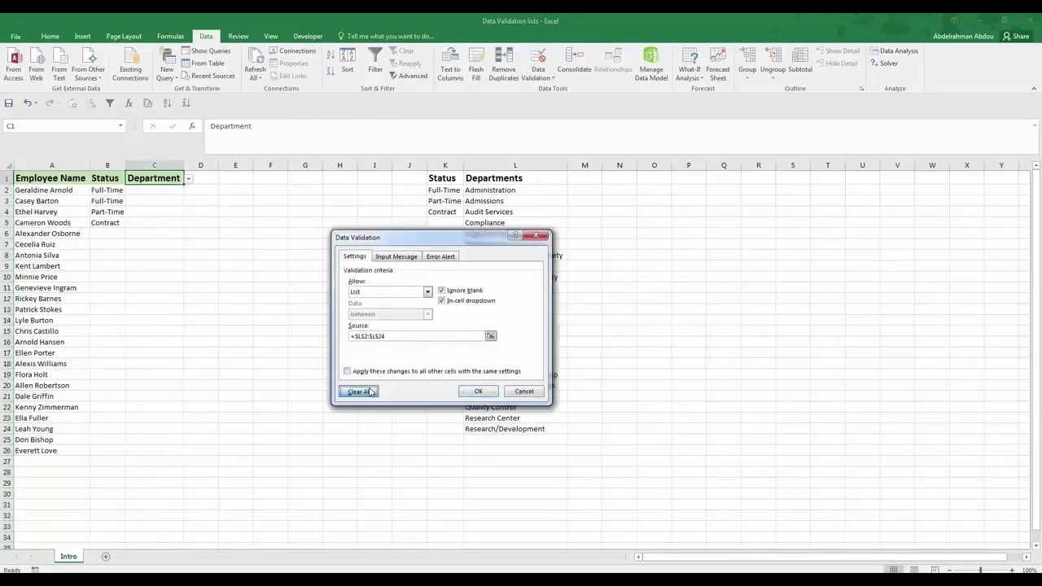
pyautogui.click(369, 392)
pyautogui.click(480, 392)
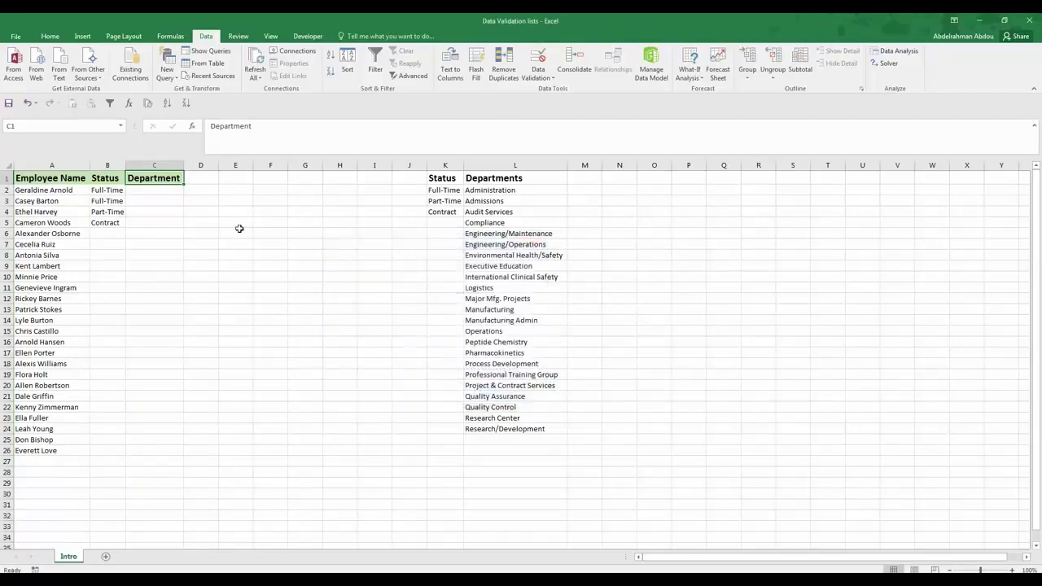
pyautogui.press('Down')
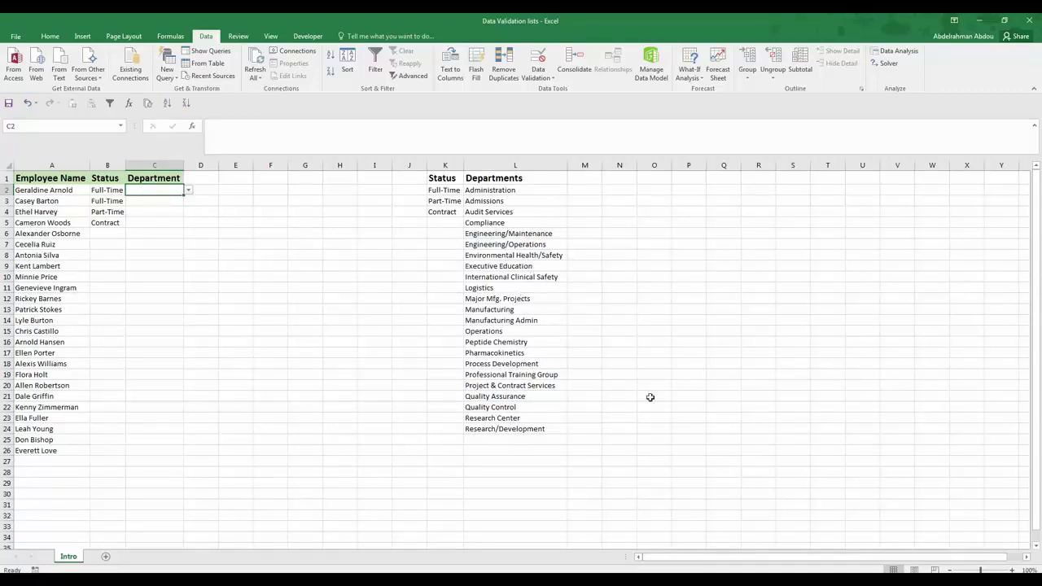
# - Choose Engineering/Maintenance for C2 from its validation list, auto-fit column C to the text, and move to C3
pyautogui.click(189, 191)
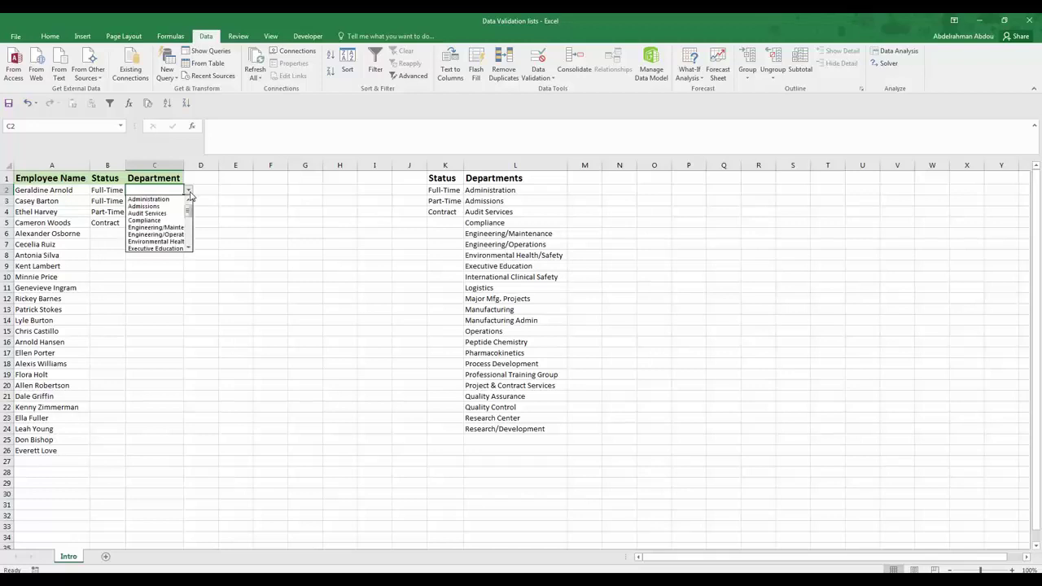
pyautogui.click(172, 229)
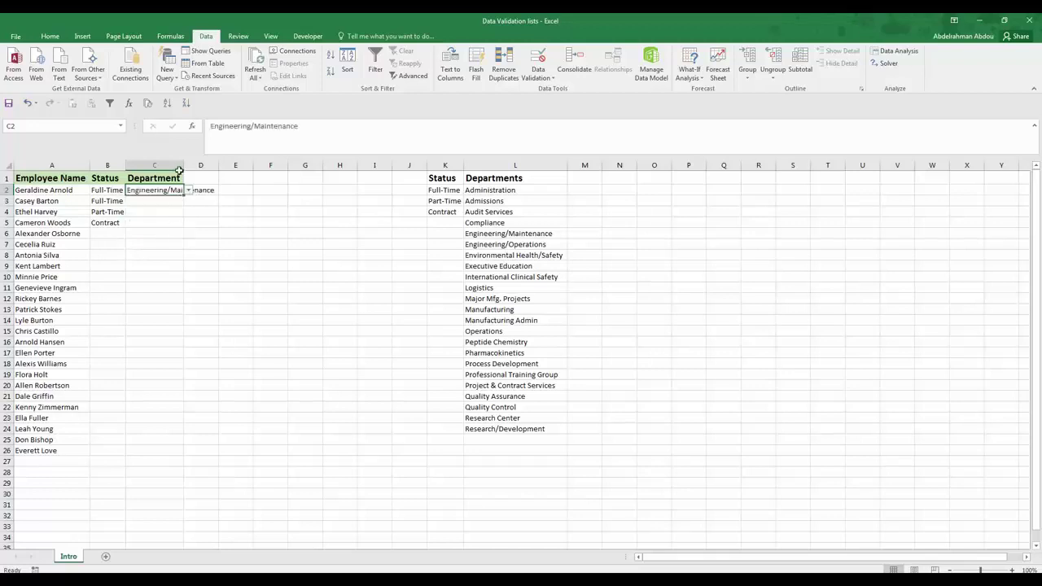
pyautogui.doubleClick(184, 165)
pyautogui.press('Return')
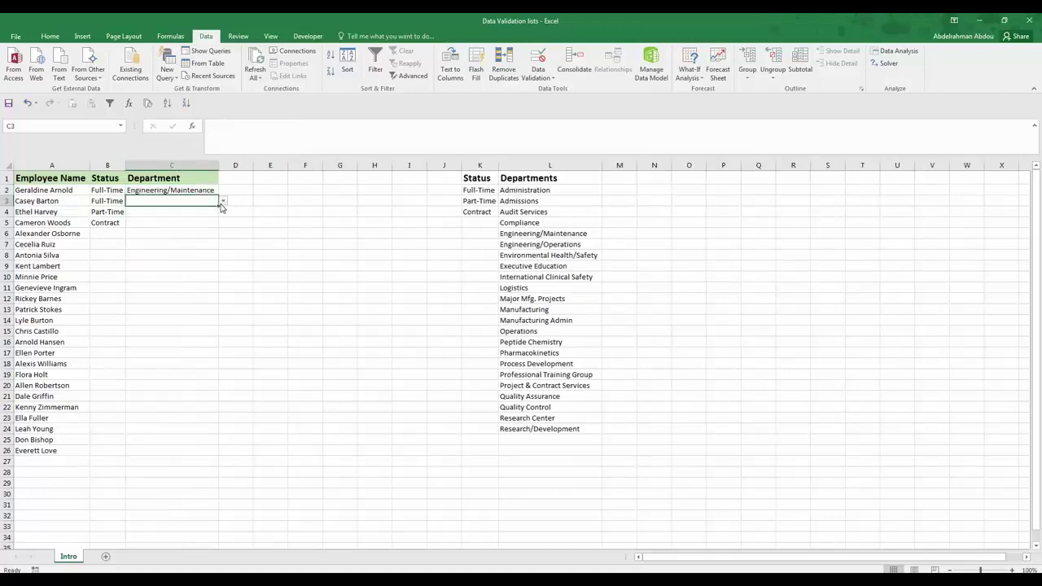
# - Examine the department choices offered by C3's validation list and compare them with the source entries under Departments in column L
pyautogui.click(223, 201)
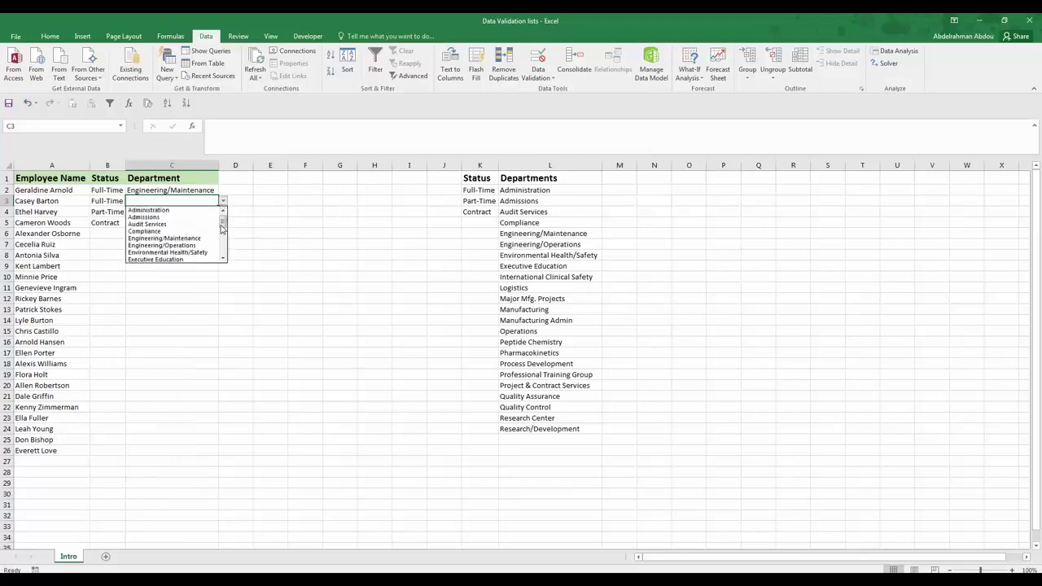
pyautogui.moveTo(223, 228); pyautogui.dragTo(222, 240)
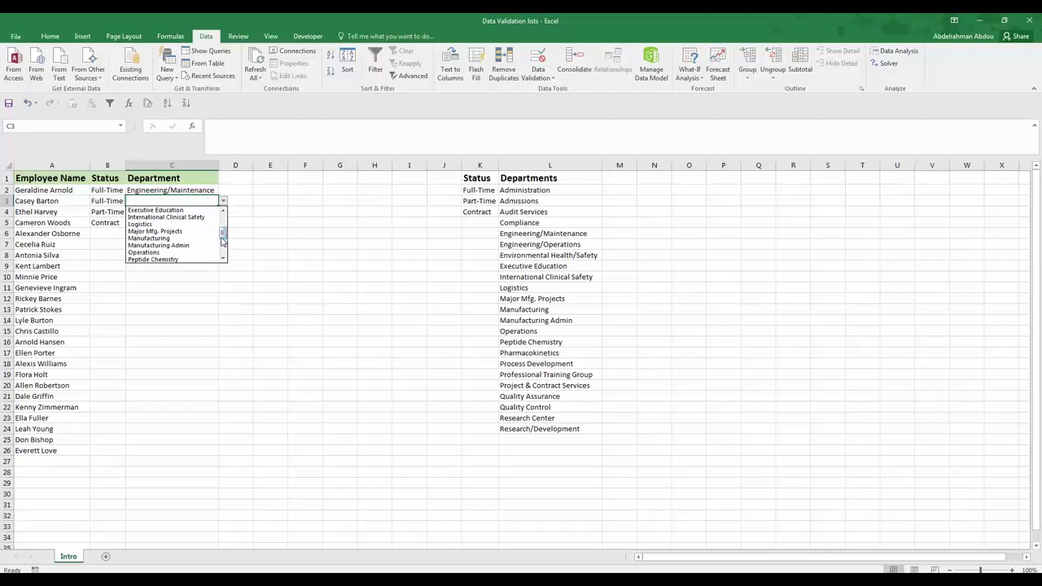
pyautogui.click(531, 204)
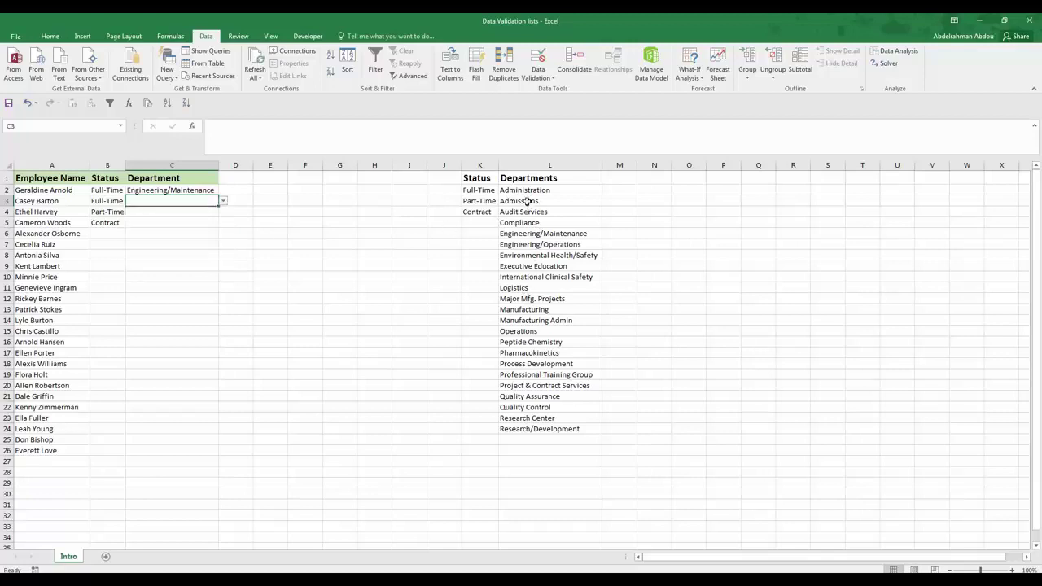
pyautogui.click(539, 191)
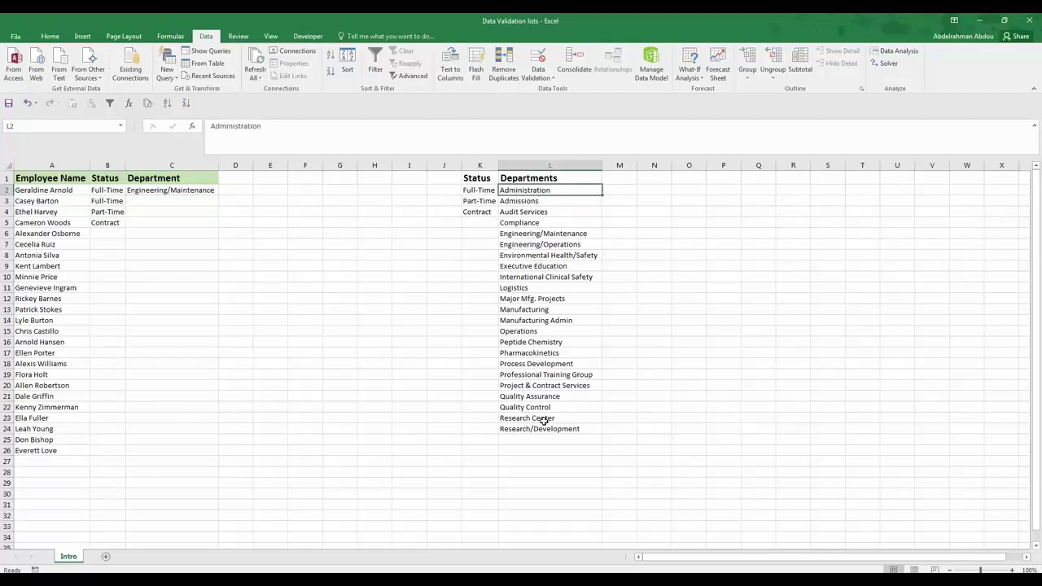
pyautogui.click(203, 198)
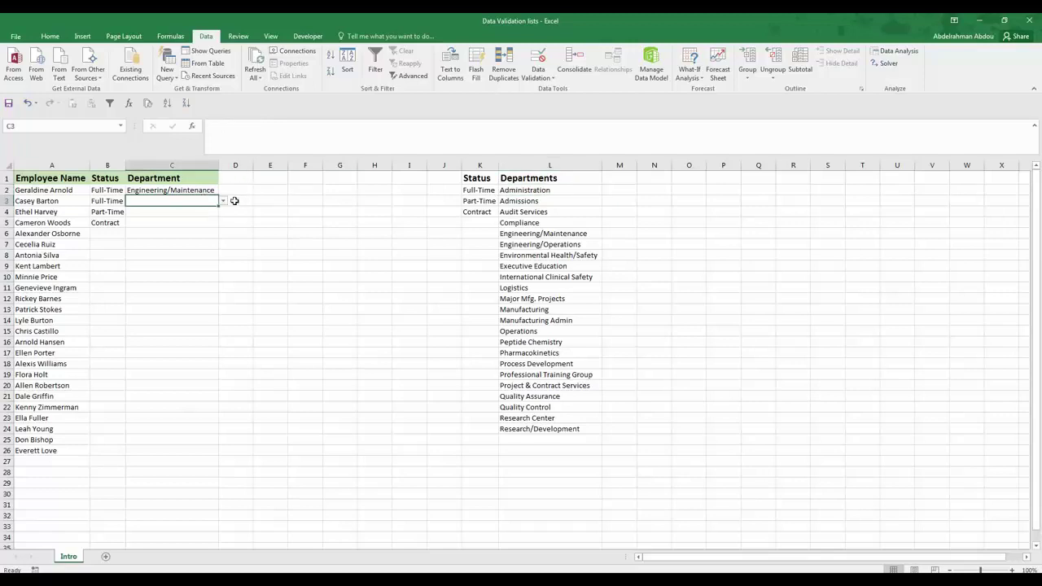
pyautogui.click(223, 201)
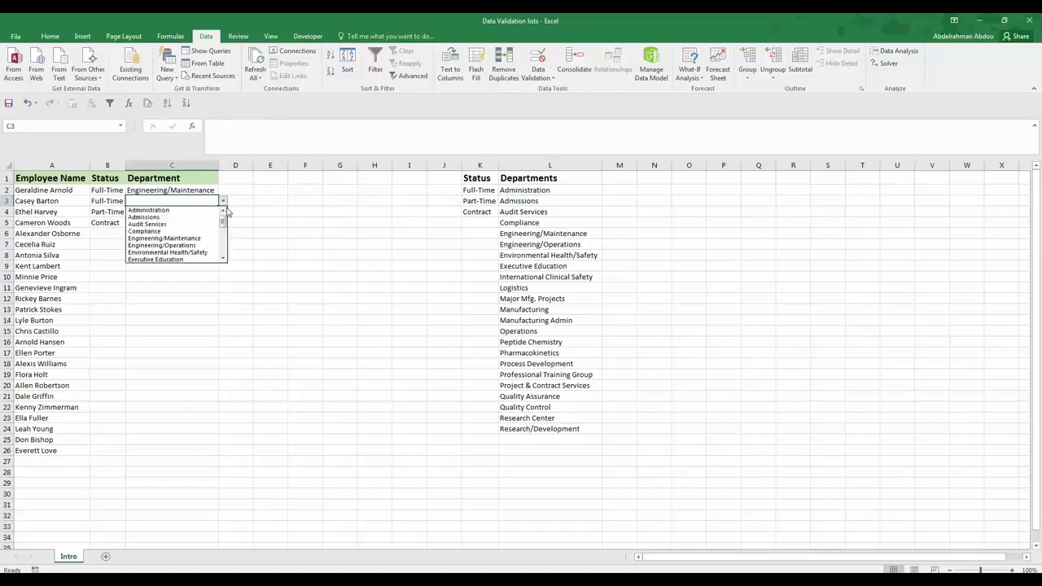
pyautogui.click(223, 260)
pyautogui.click(223, 259)
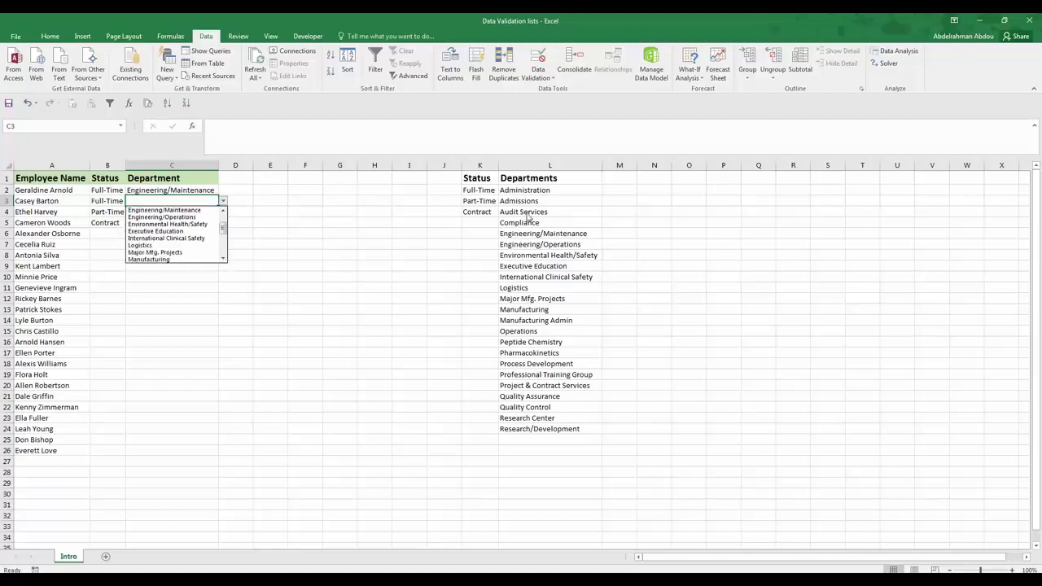
pyautogui.press('Escape')
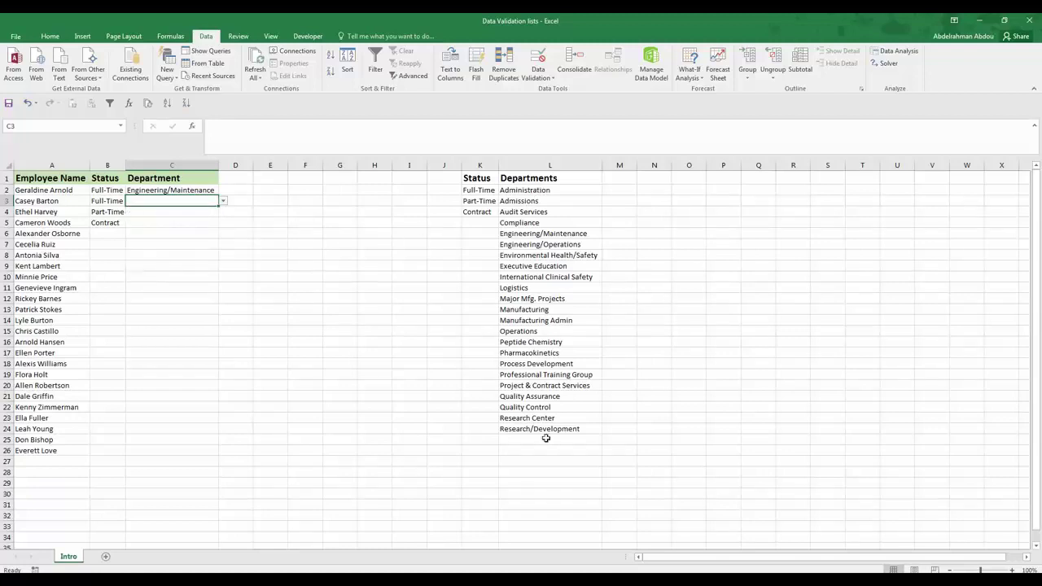
pyautogui.moveTo(540, 201); pyautogui.dragTo(541, 190)
pyautogui.click(521, 192)
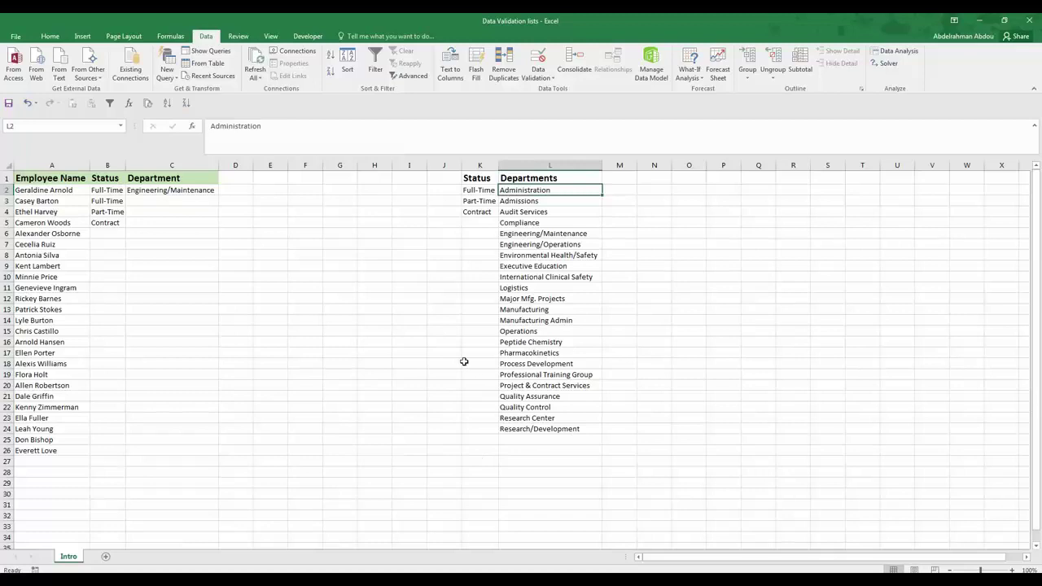
pyautogui.click(200, 207)
pyautogui.click(223, 202)
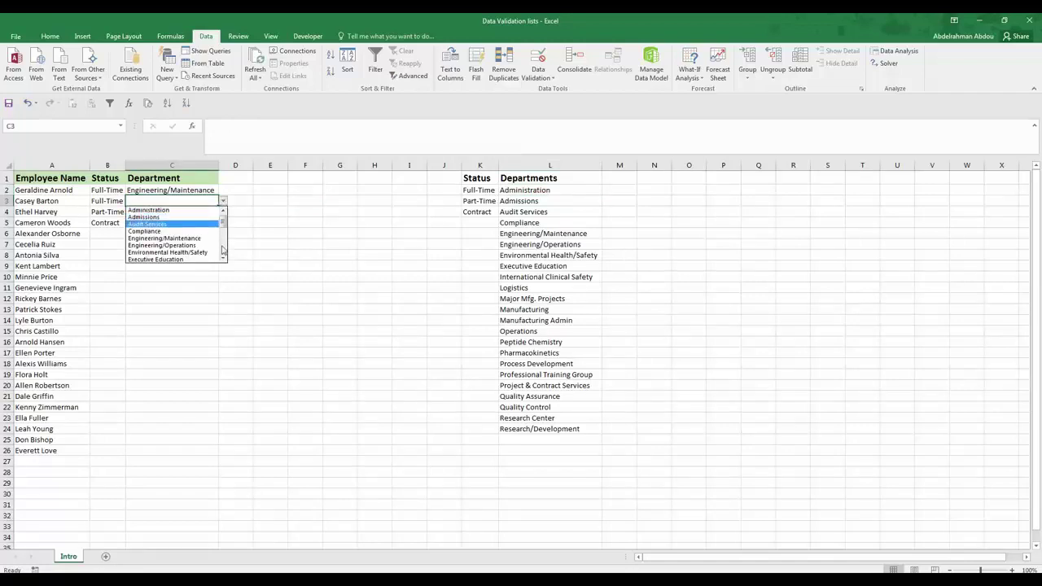
pyautogui.press('Escape')
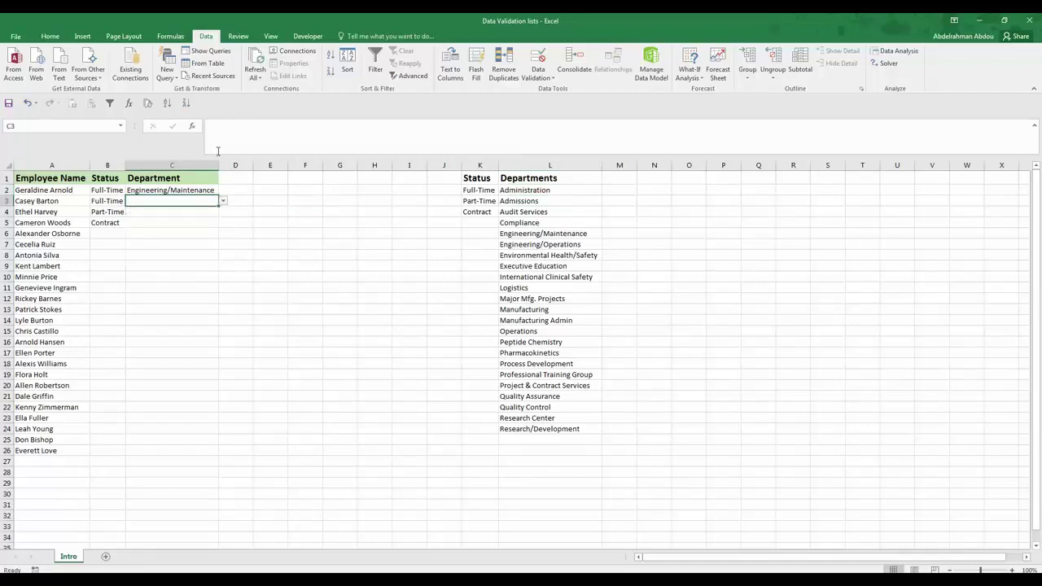